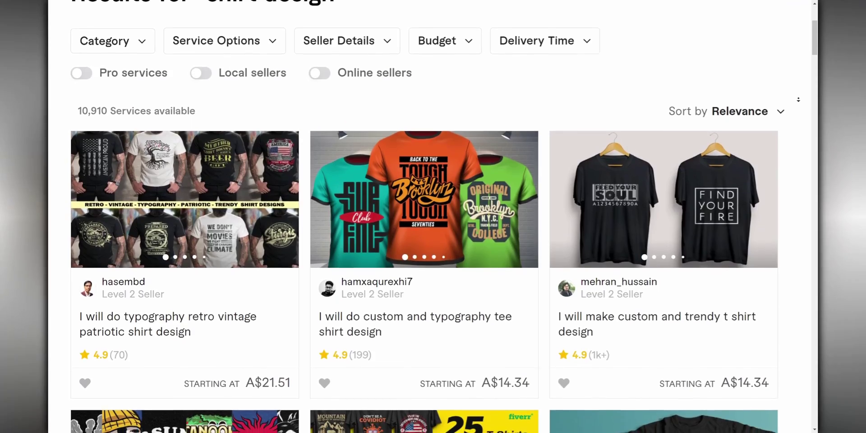
Scroll down through Fiverr's custom t-shirt design gig listings
scroll(424, 216, down, 2)
scroll(423, 217, down, 2)
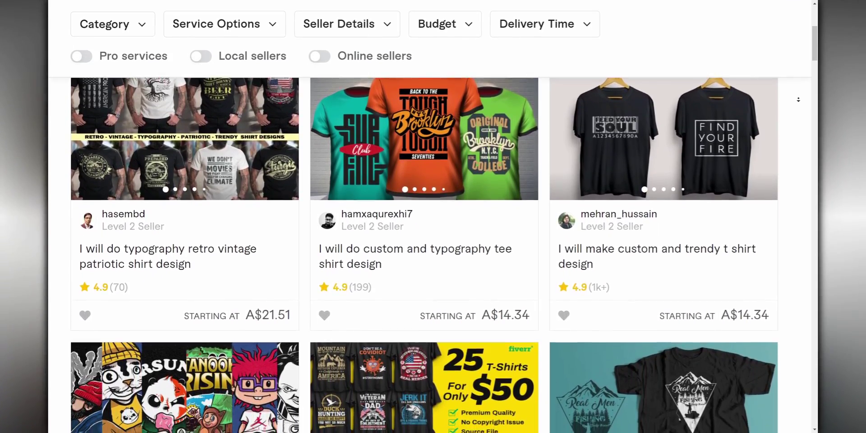
scroll(424, 217, down, 2)
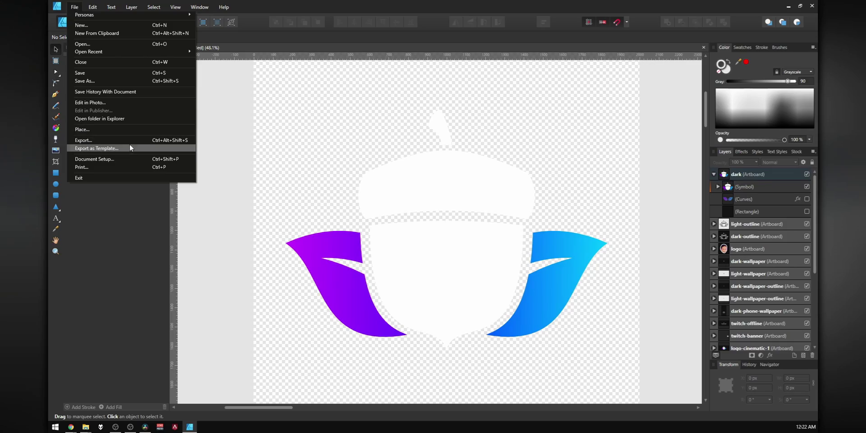
Log in to StreamElements with the Twitch account
click(129, 144)
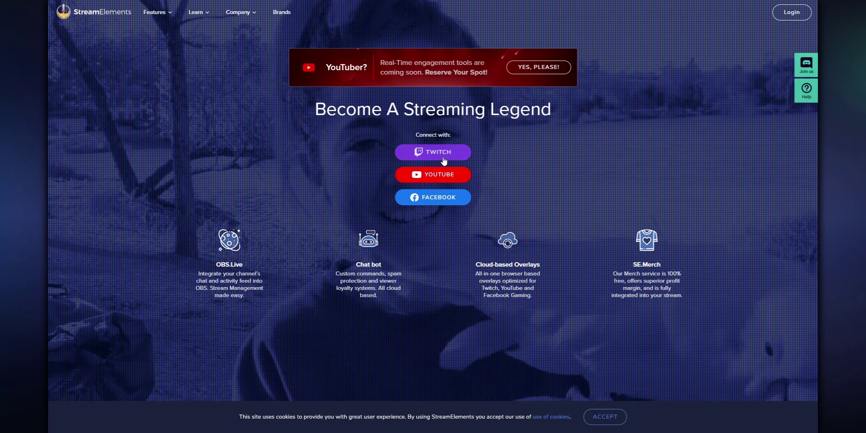
click(443, 159)
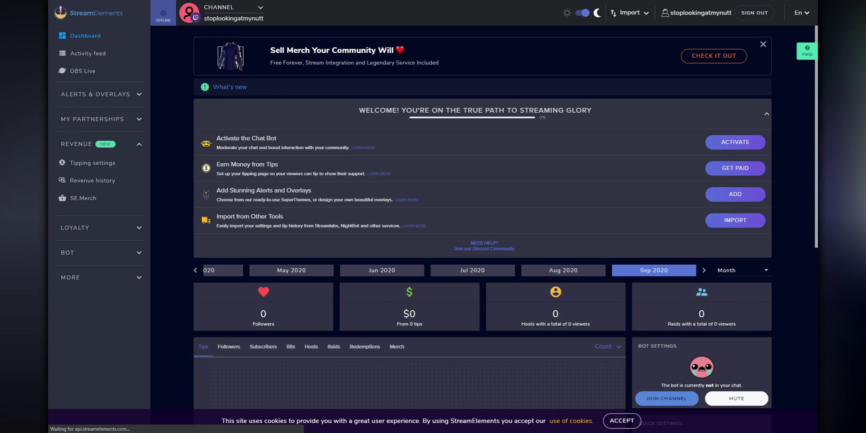
In SE.Merch, drop the dark-transparent.png logo onto the Drag & Drop area as artwork
click(129, 204)
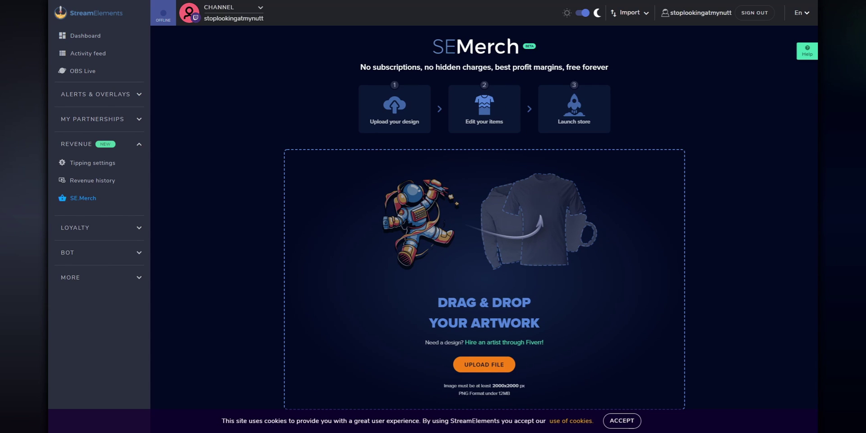
key(alt+Tab)
drag(241, 174, 526, 279)
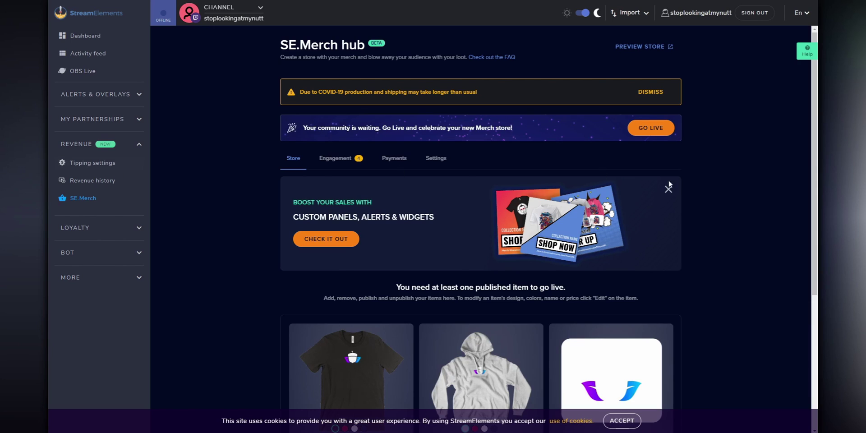
Check the Create a new item options, then open the $25.00 T-Shirts item
scroll(751, 228, down, 5)
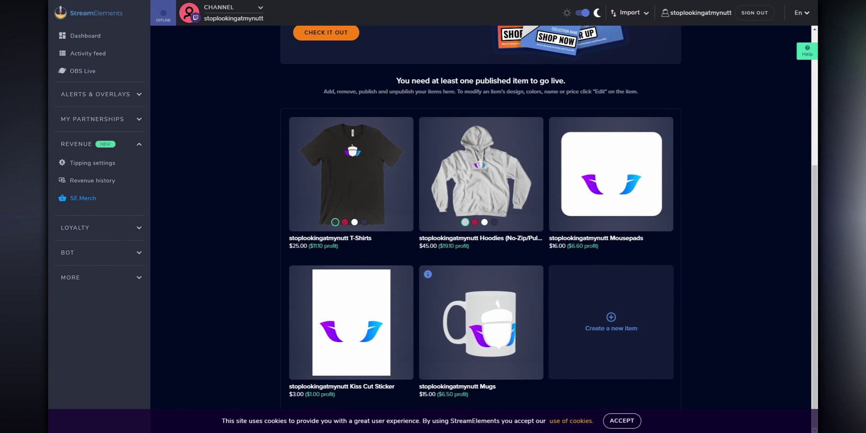
click(637, 302)
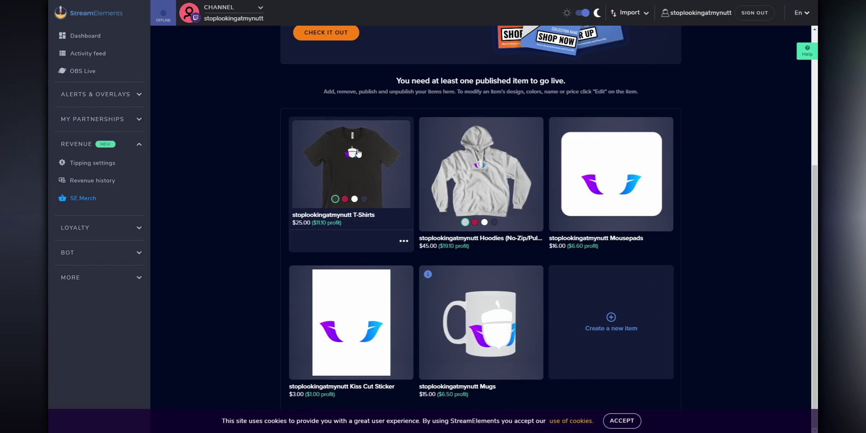
click(357, 154)
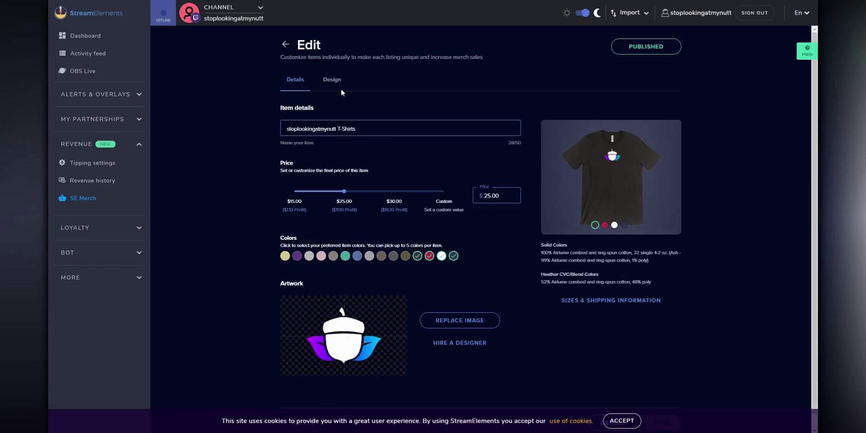
Enlarge the acorn to the shirt's centre in Design, reset it, and return to Details
click(335, 82)
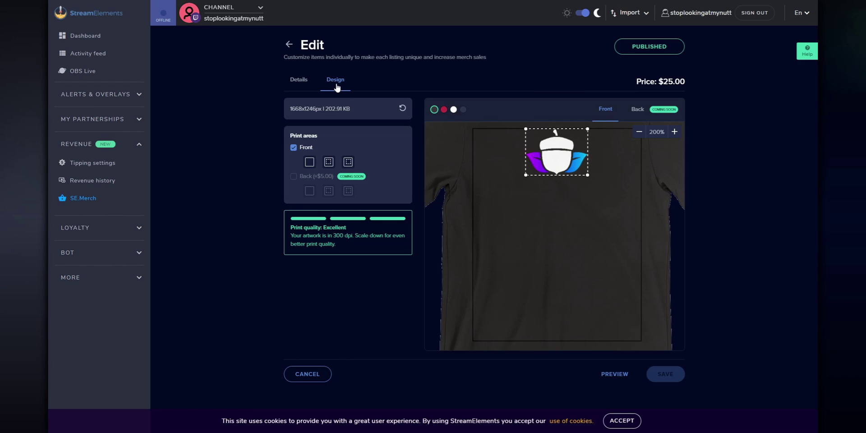
drag(560, 151, 620, 274)
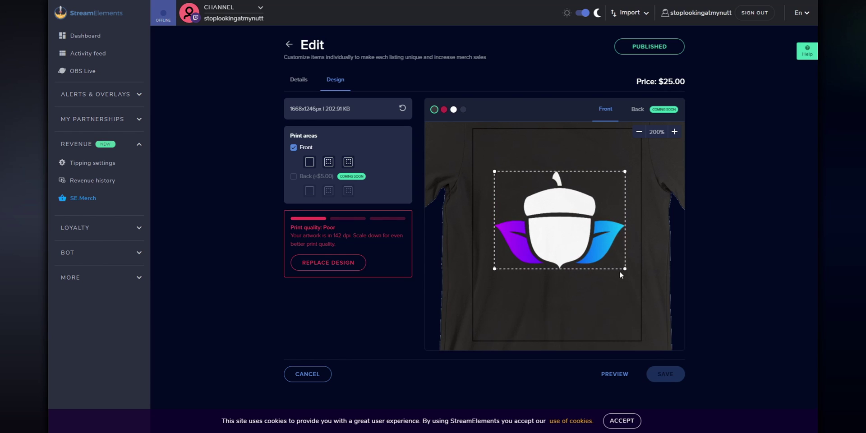
click(403, 108)
click(301, 85)
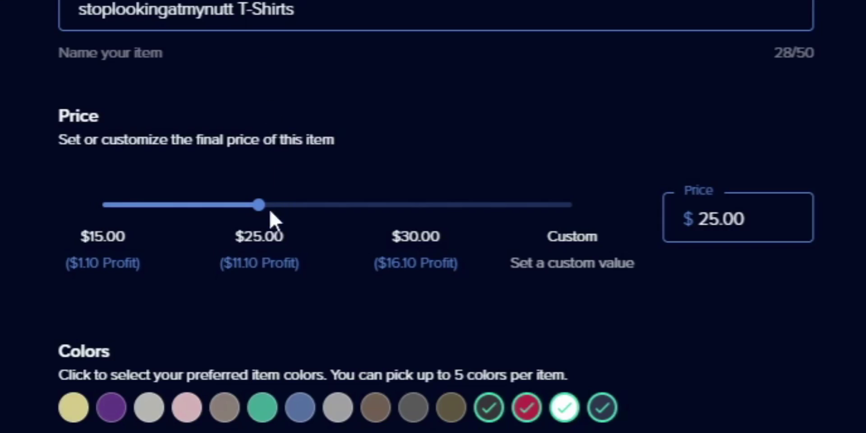
Switch the T-Shirts price to Custom and enter 69, giving $55.10 profit
drag(245, 209, 33, 242)
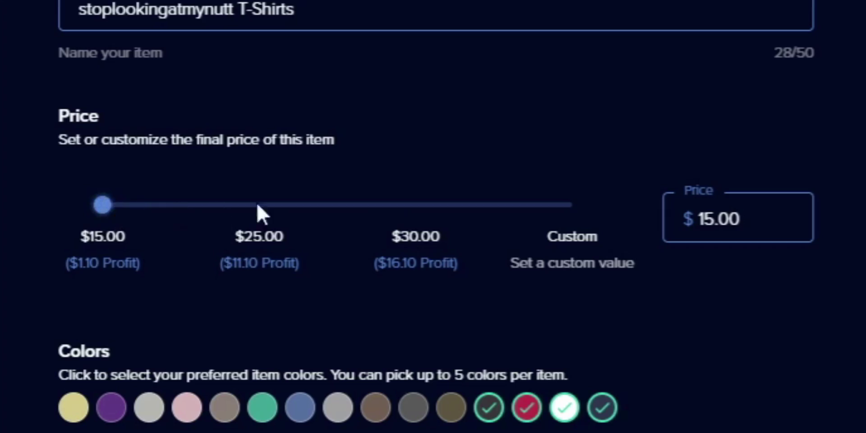
drag(257, 213, 572, 205)
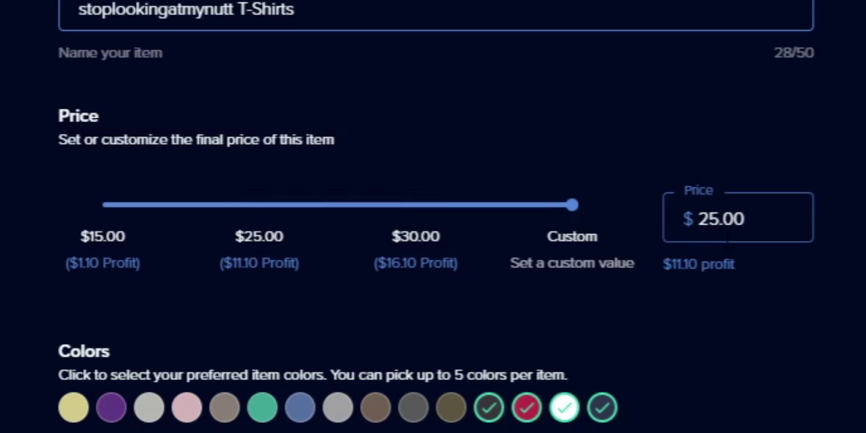
click(772, 219)
text(99)
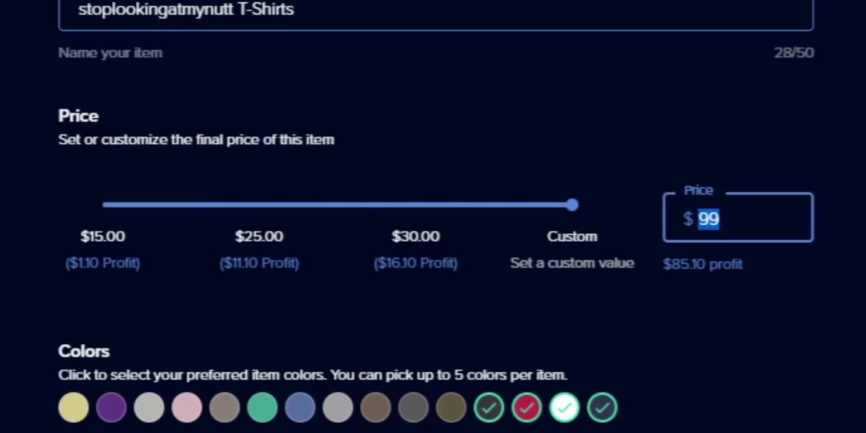
text(69)
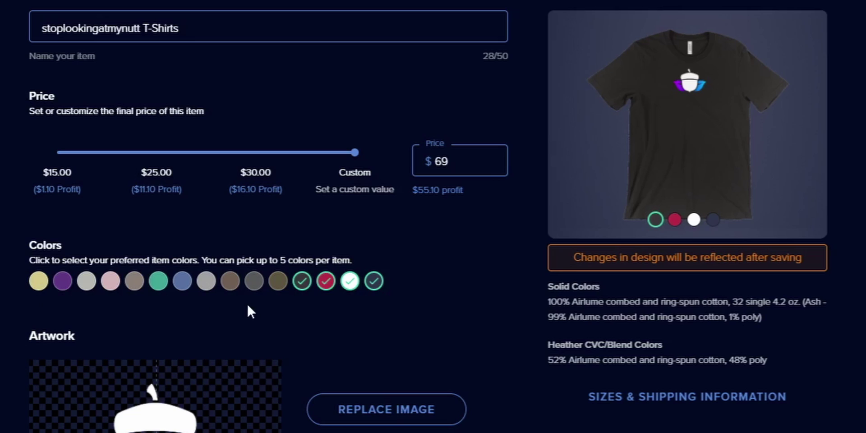
Add Asphalt and blue to the shirt colours and remove red
click(252, 282)
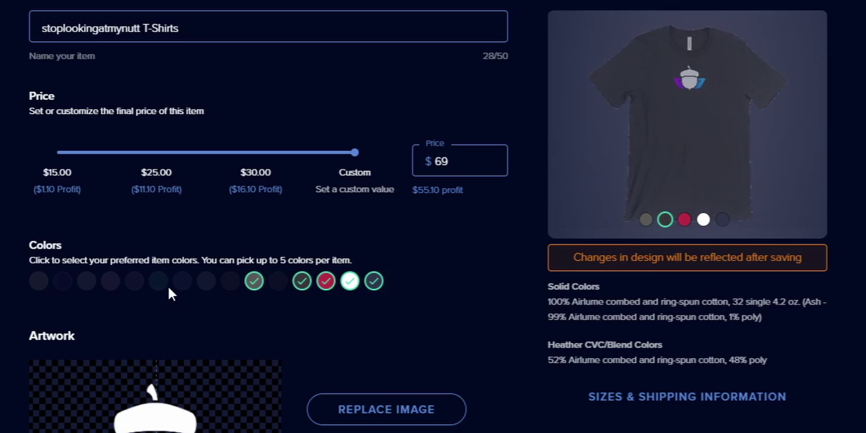
click(325, 281)
click(182, 281)
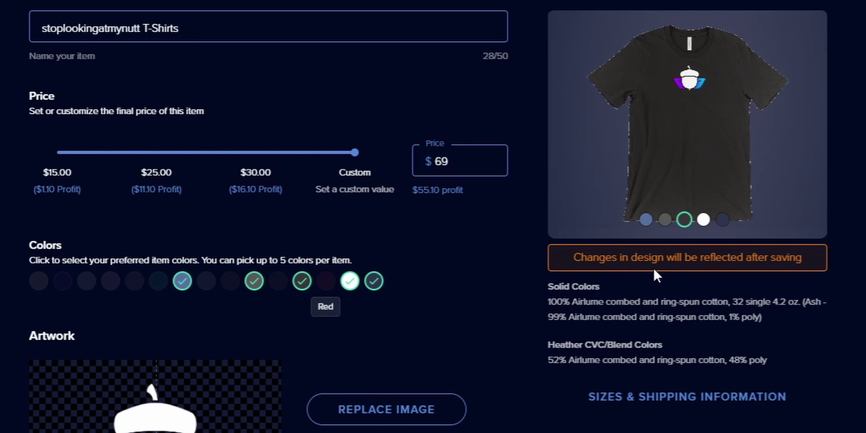
Preview the T-shirt in blue, grey and another chosen colour
click(645, 225)
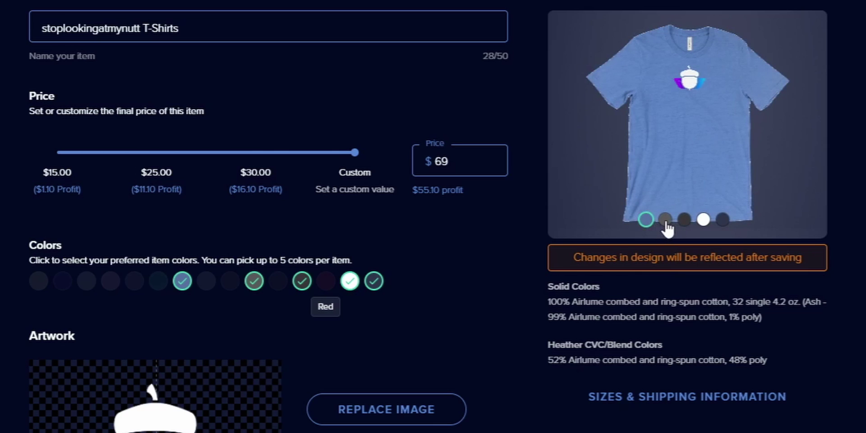
click(665, 221)
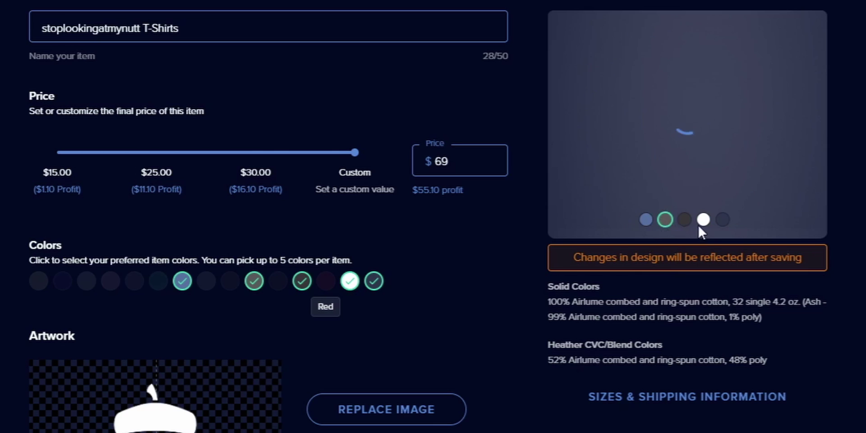
click(724, 219)
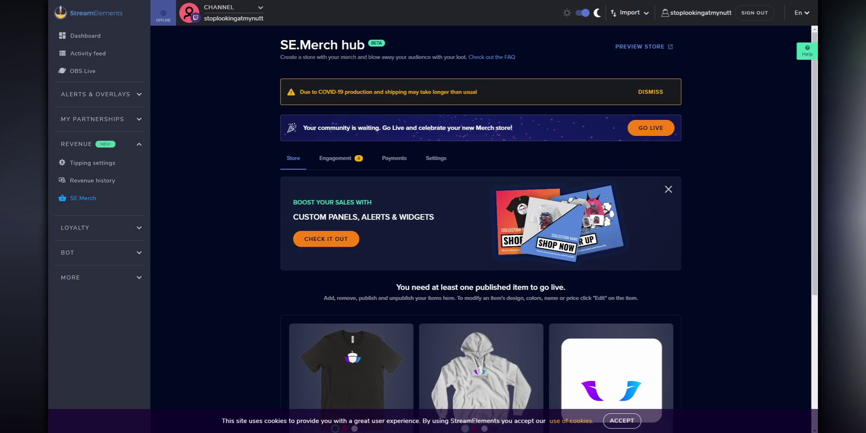
Expand the Engagement tab's merch bundle: T-Shirts $13.90, Hoodies $25.90, Mousepads $9.40
click(343, 160)
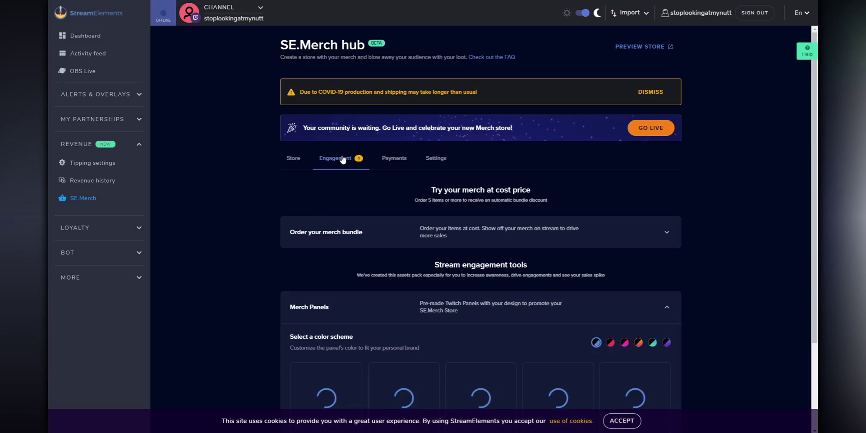
click(620, 239)
scroll(789, 280, down, 5)
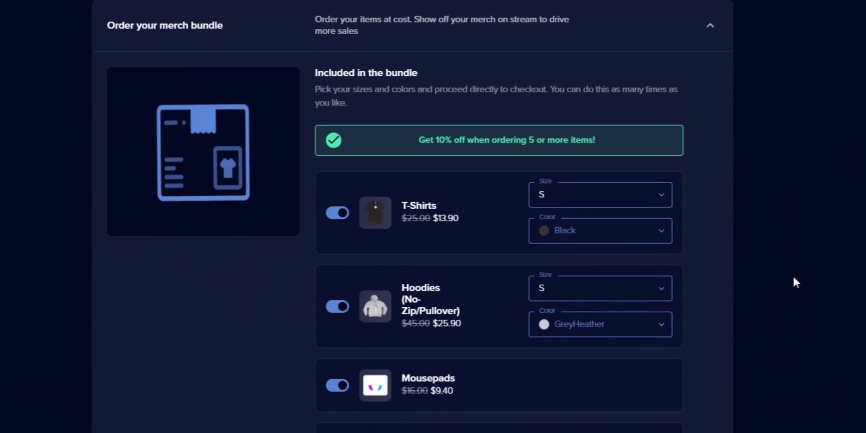
scroll(792, 280, down, 1)
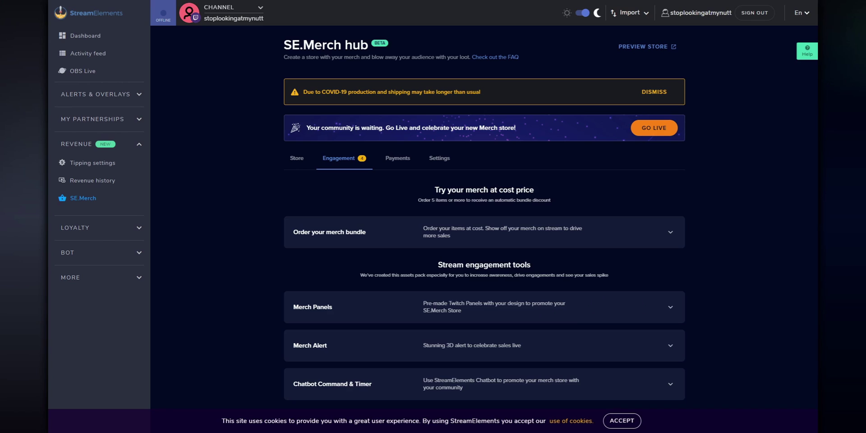
Expand Merch Panels to show the five ready-made SHOP NOW panel designs
click(494, 304)
scroll(769, 277, down, 3)
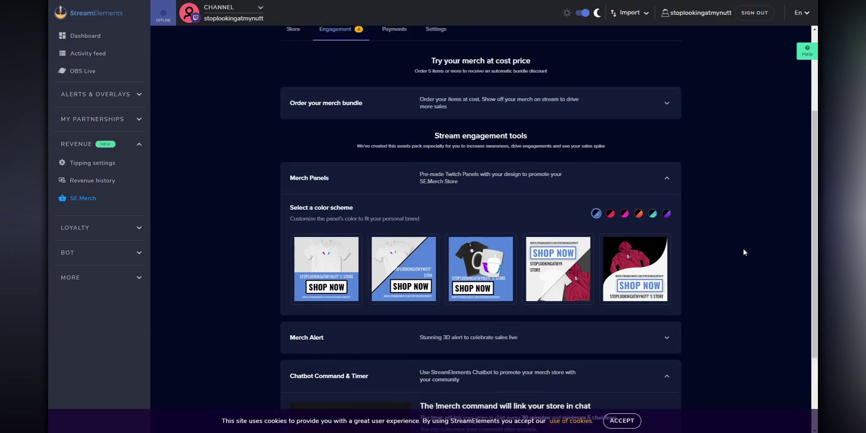
Replace the OBS Browser source URL with the Merch Alert overlay link
scroll(743, 248, down, 3)
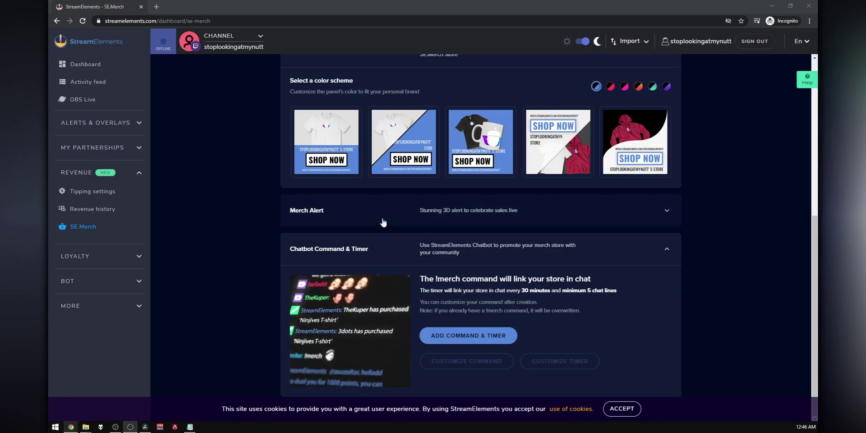
click(480, 207)
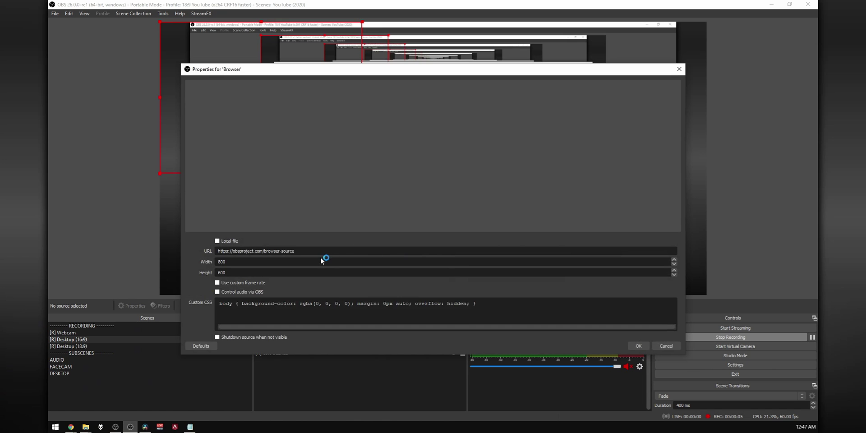
triple_click(330, 250)
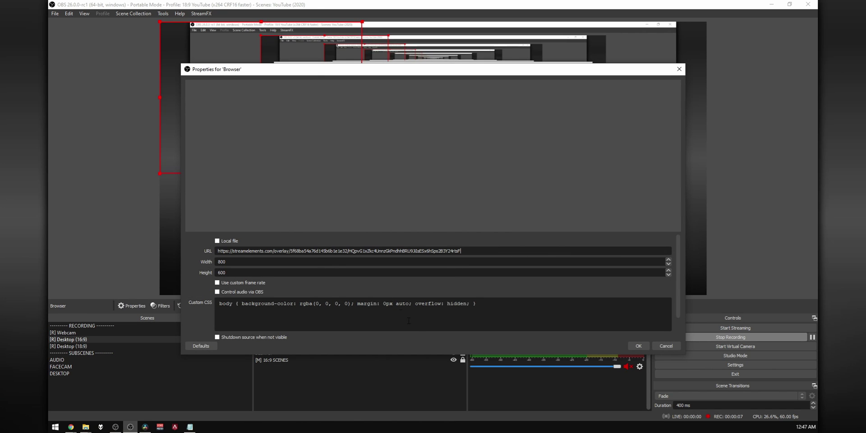
click(637, 345)
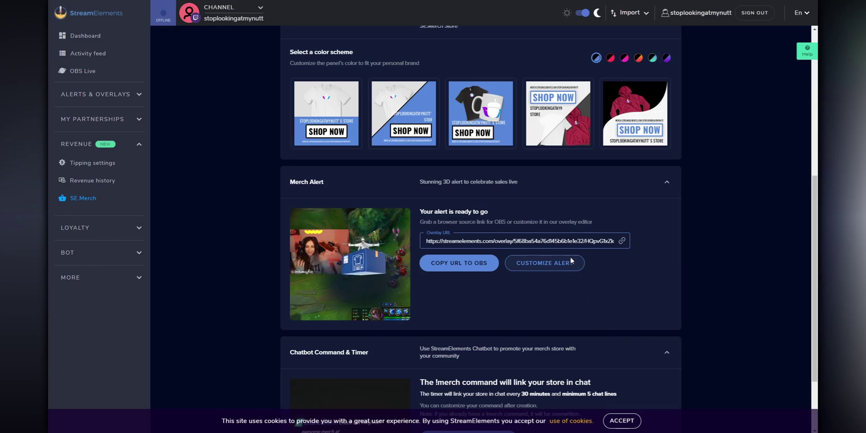
Open Merchandise Alert Box 1's advanced settings, showing the '{name} just bought {items}!' 8-second message
click(570, 256)
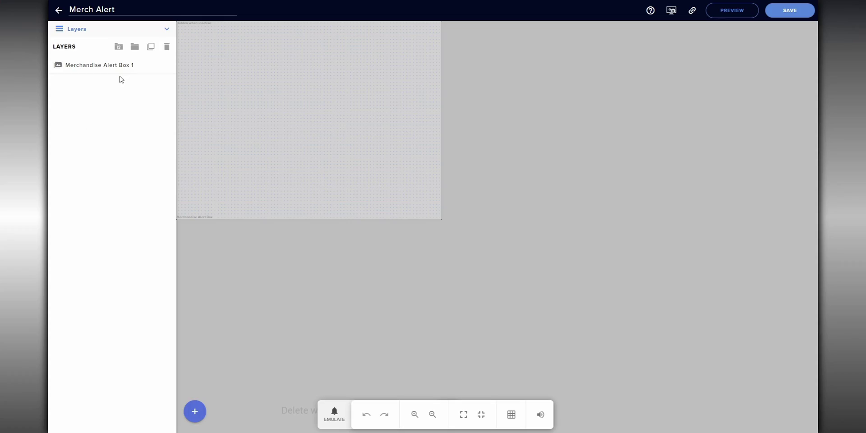
click(126, 66)
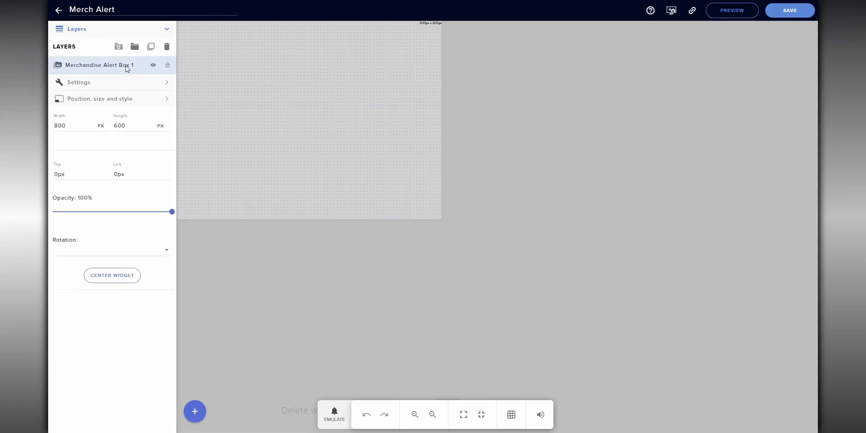
click(141, 85)
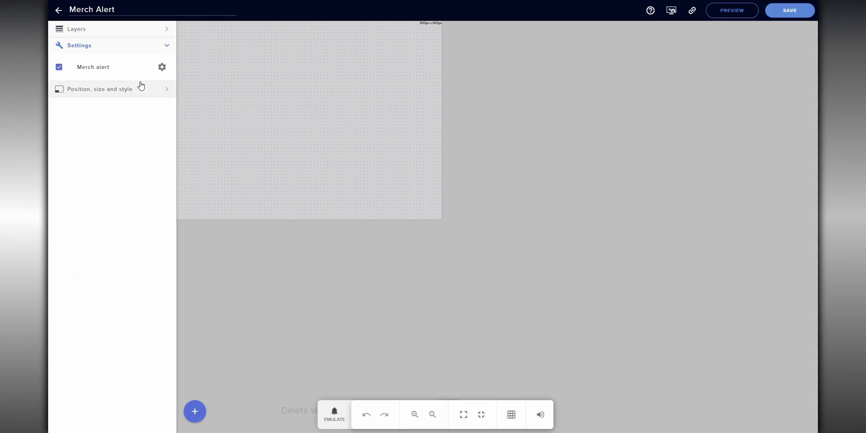
click(162, 68)
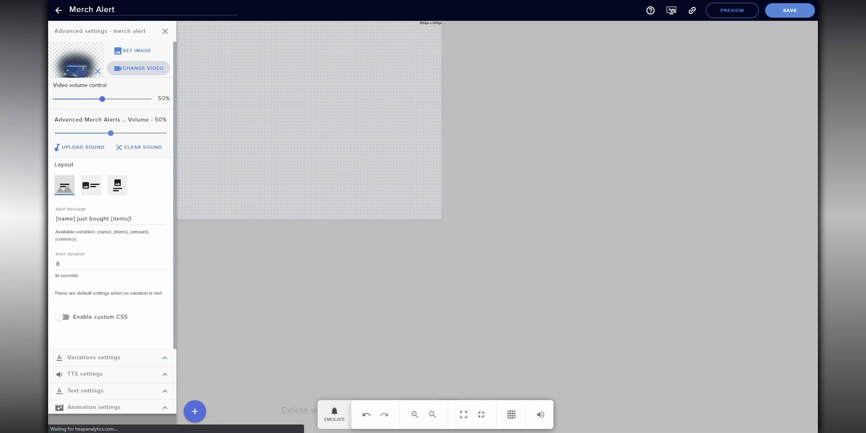
Replace the Merch Alert video with an uploaded custom video file and play it back to check
click(138, 68)
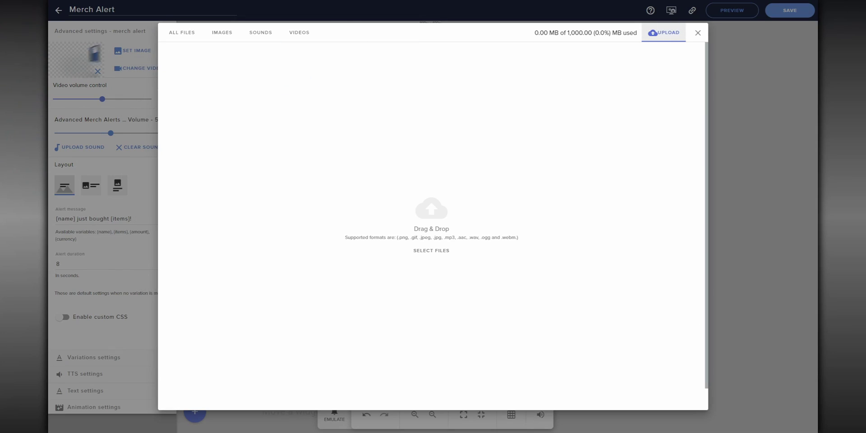
drag(400, 161, 401, 161)
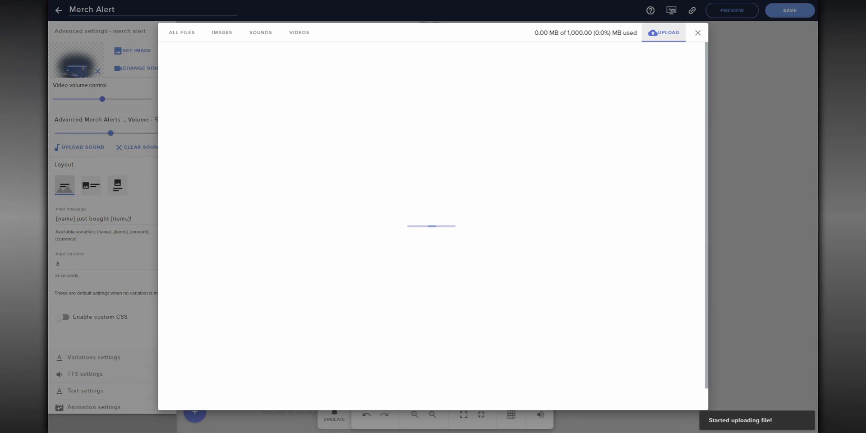
click(67, 411)
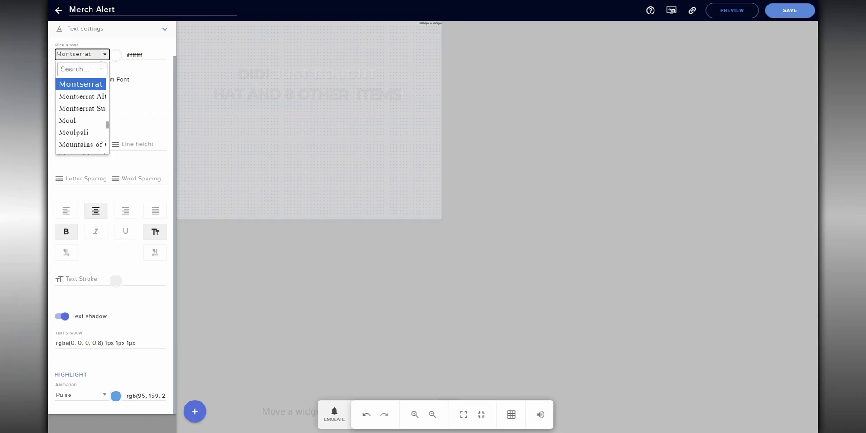
scroll(86, 122, down, 10)
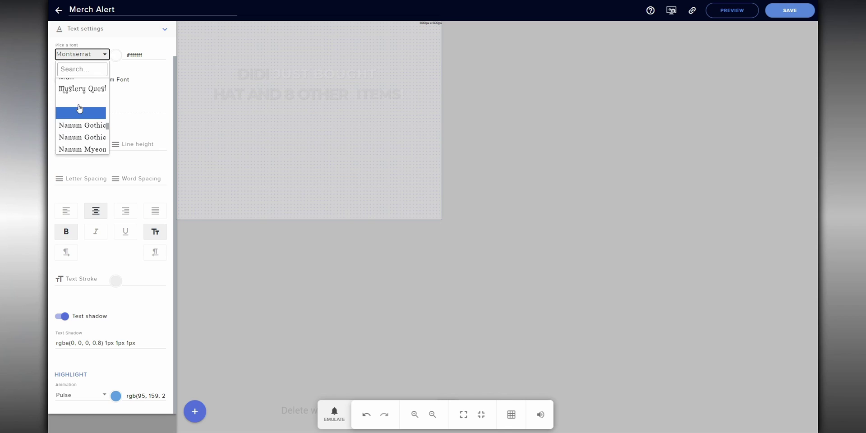
Set the alert text font to Mystery Quest, then enable custom CSS and open the CSS editor
click(79, 92)
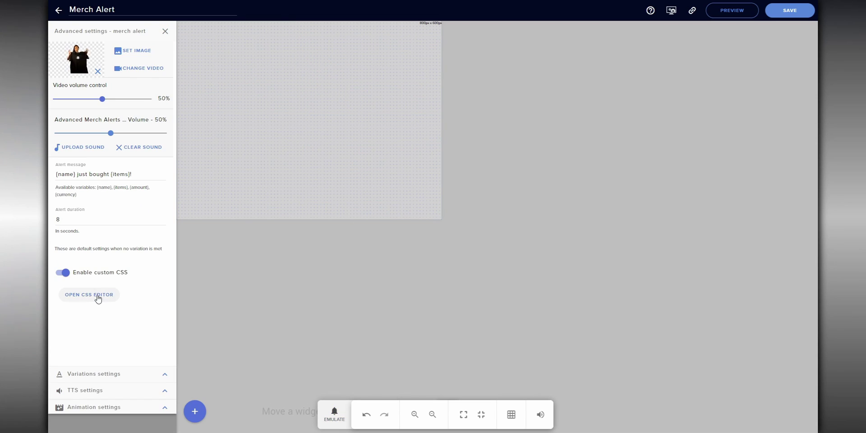
click(98, 296)
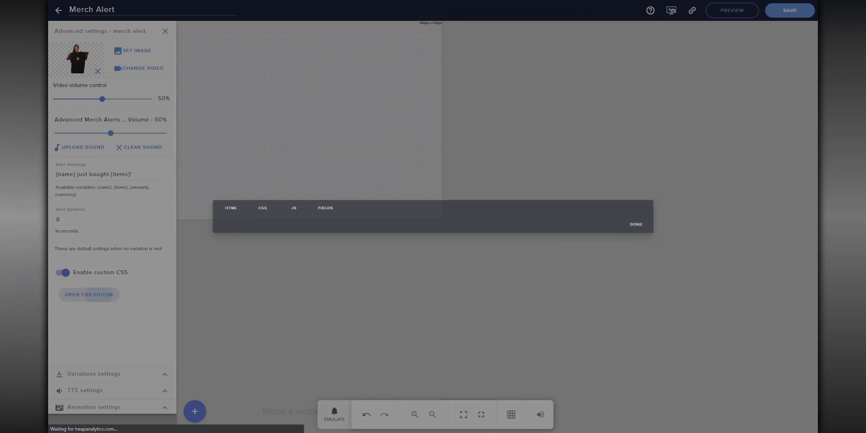